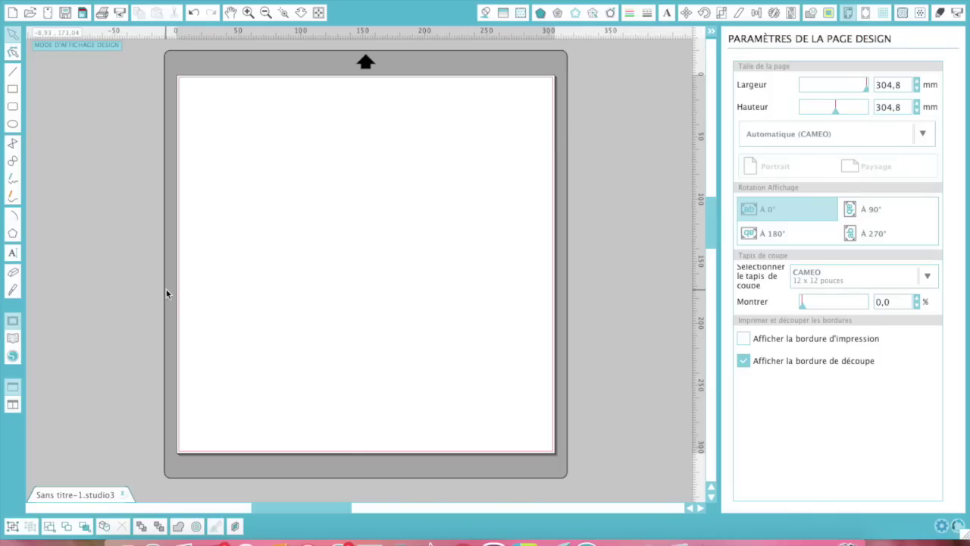
# Search the design library for "ele" and insert the baby elephant with the raised trunk and heart on the page.
pyautogui.click(13, 339)
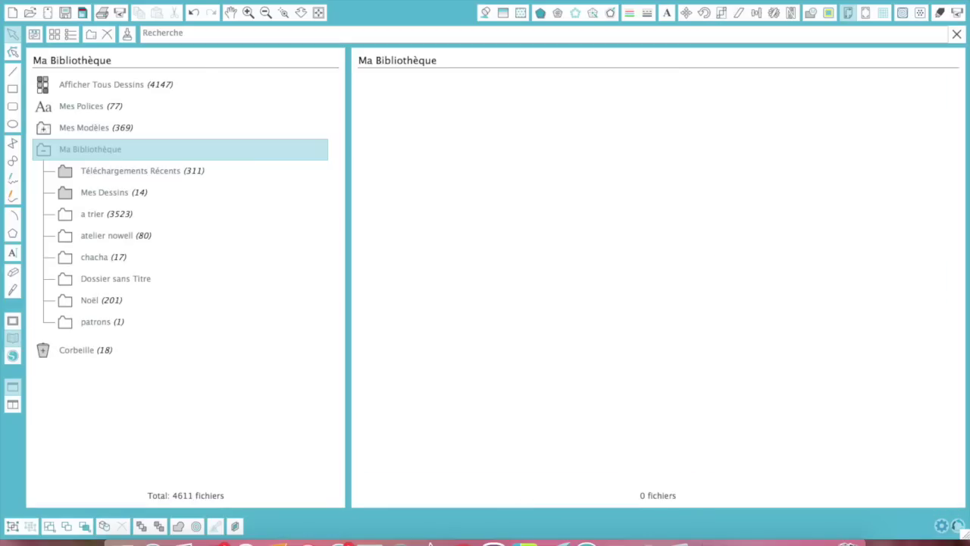
pyautogui.click(239, 37)
pyautogui.write('ele')
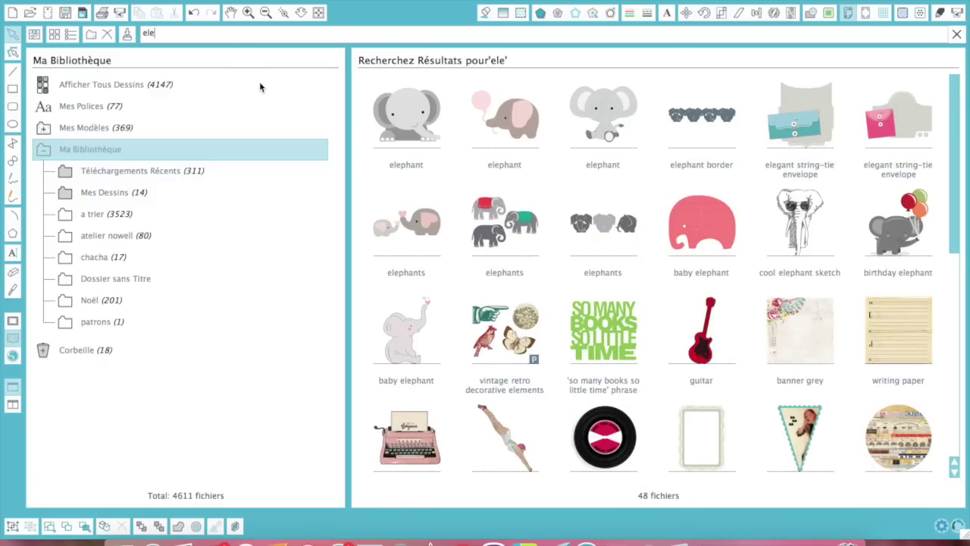
pyautogui.doubleClick(409, 339)
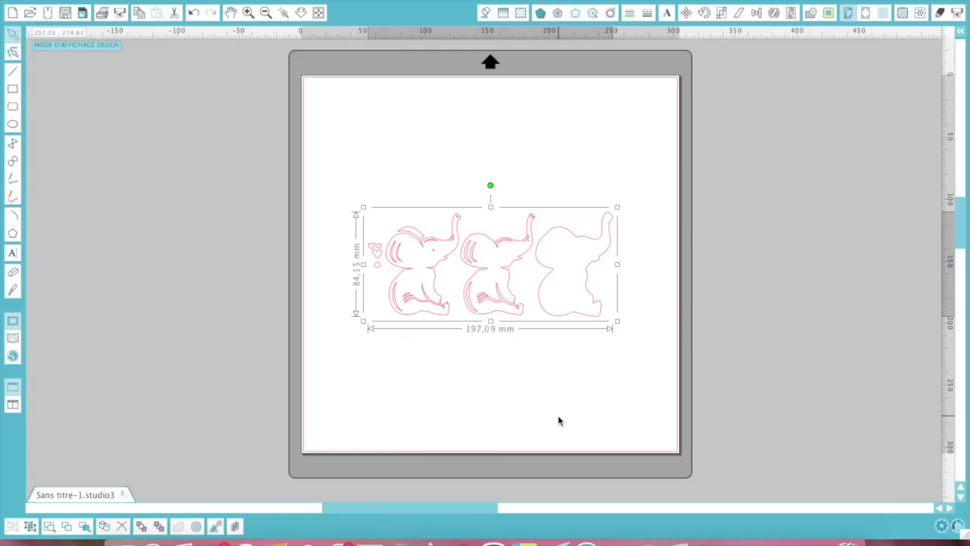
# Look through the library's patrons folder and all designs, search for "elep", and return to the design page.
pyautogui.click(13, 340)
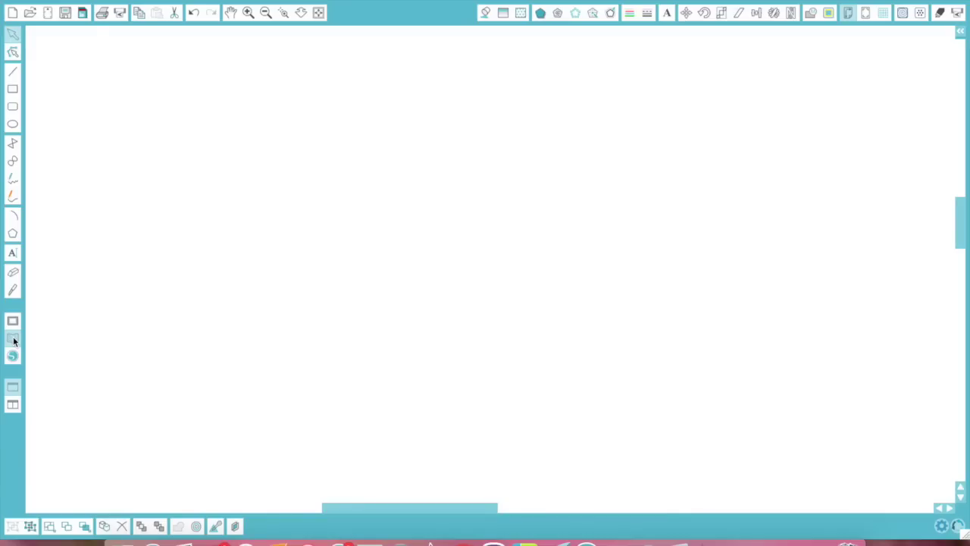
pyautogui.click(320, 318)
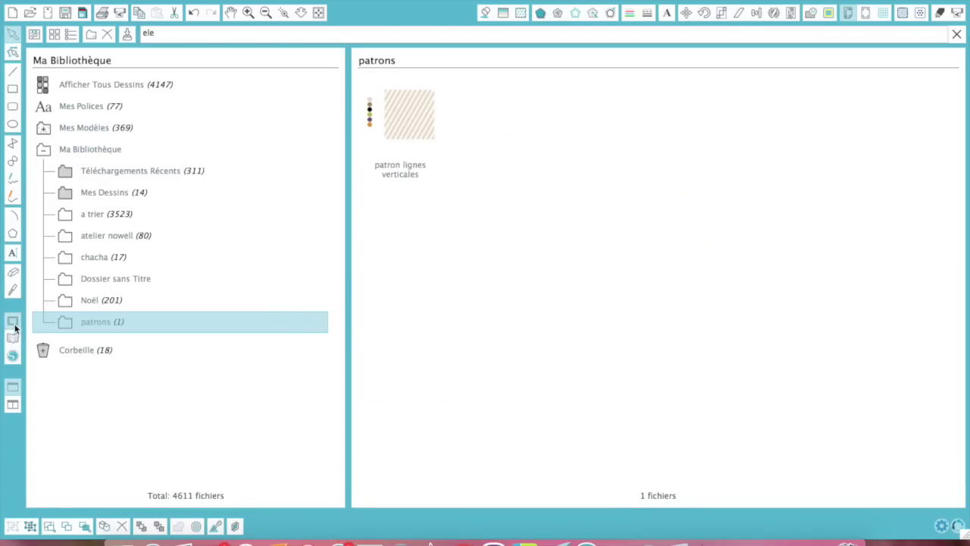
pyautogui.click(14, 324)
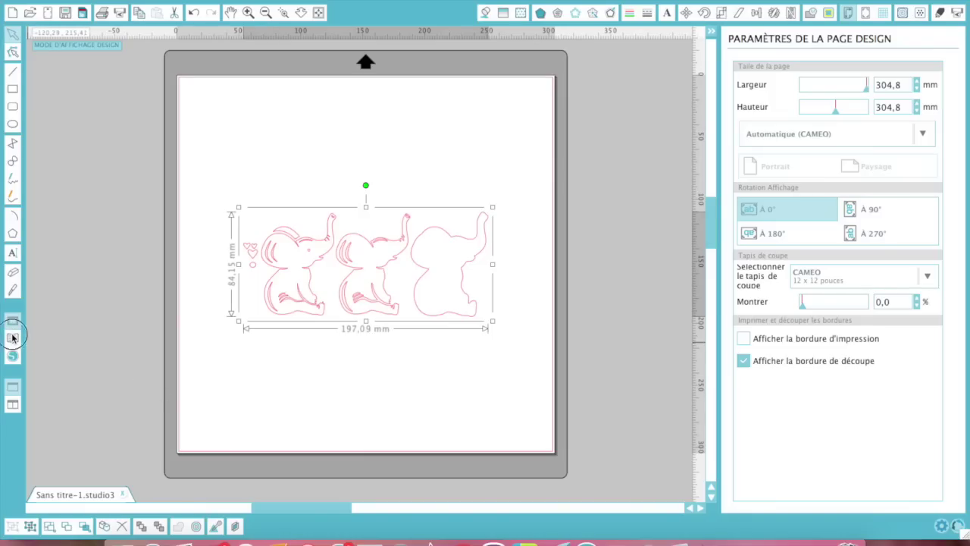
pyautogui.click(13, 338)
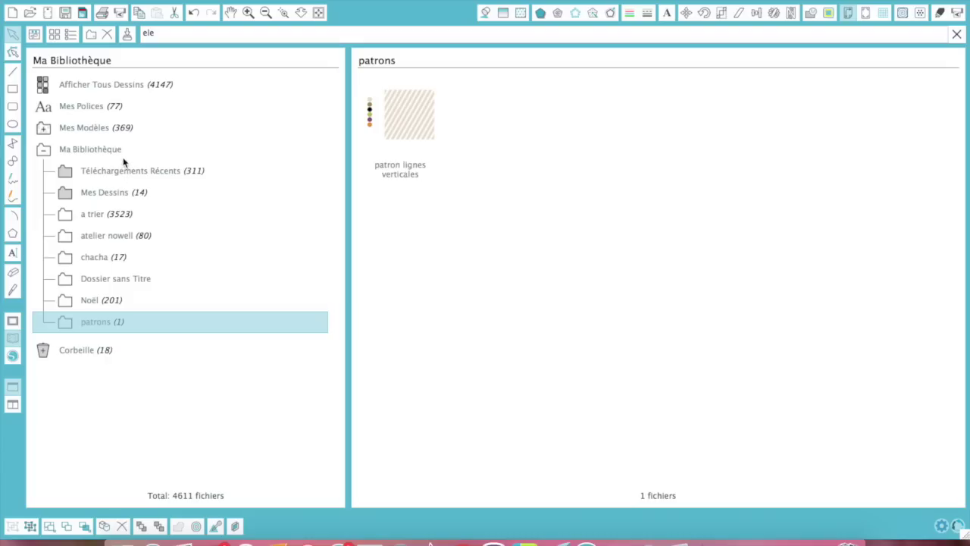
pyautogui.click(131, 84)
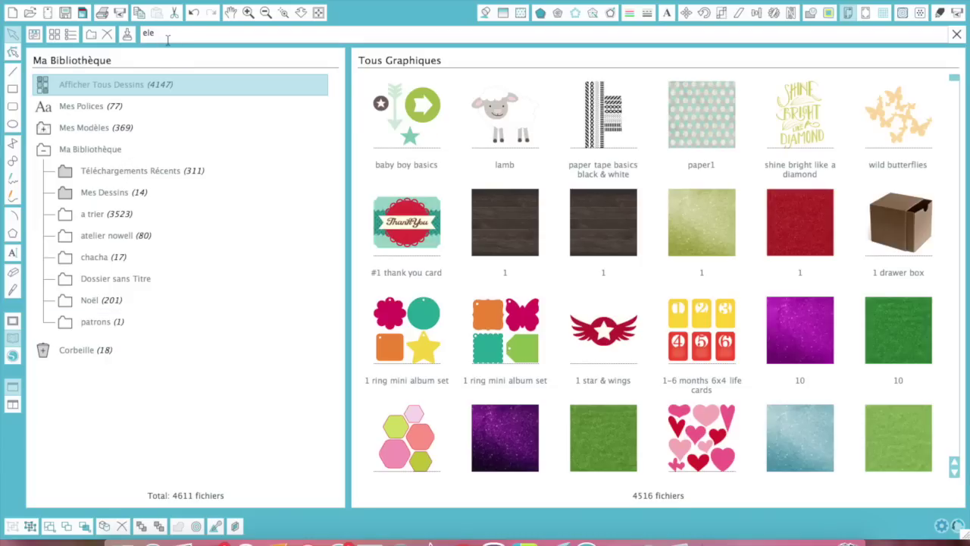
pyautogui.click(165, 32)
pyautogui.write('p')
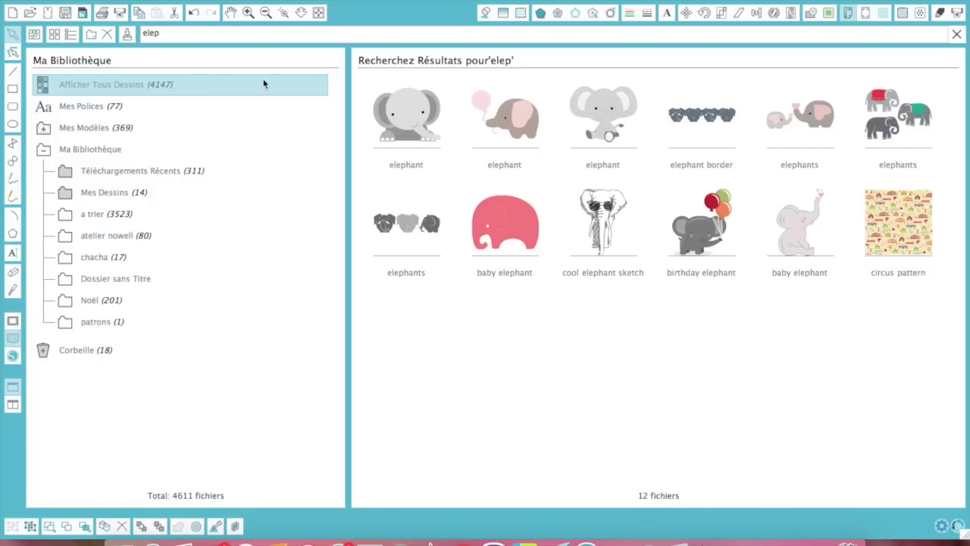
pyautogui.click(12, 320)
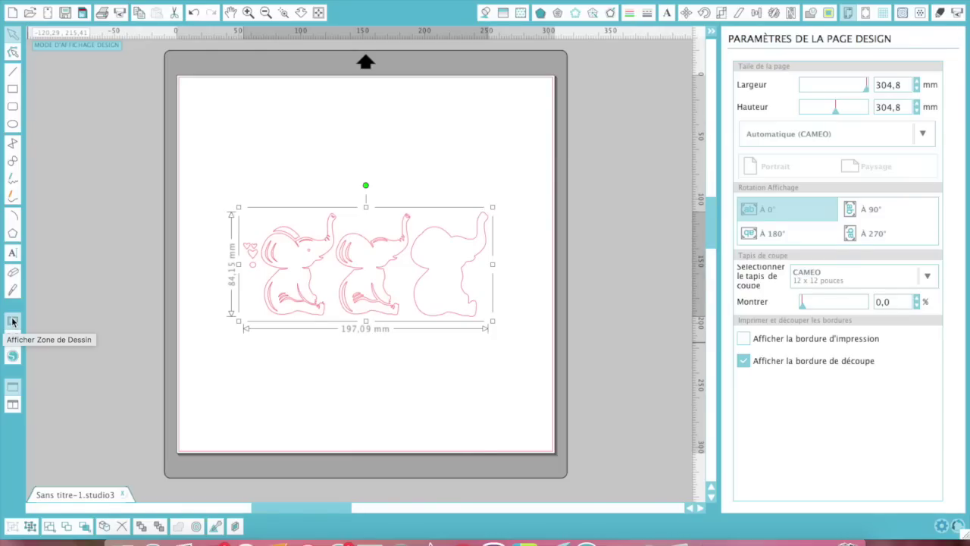
# Ungroup the inserted baby elephant design into its separate parts.
pyautogui.click(355, 373)
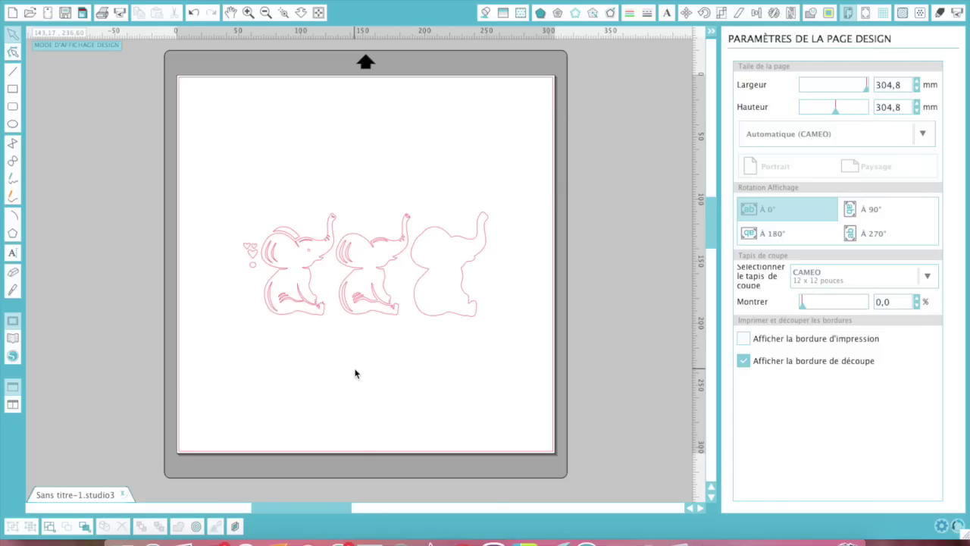
pyautogui.rightClick(366, 260)
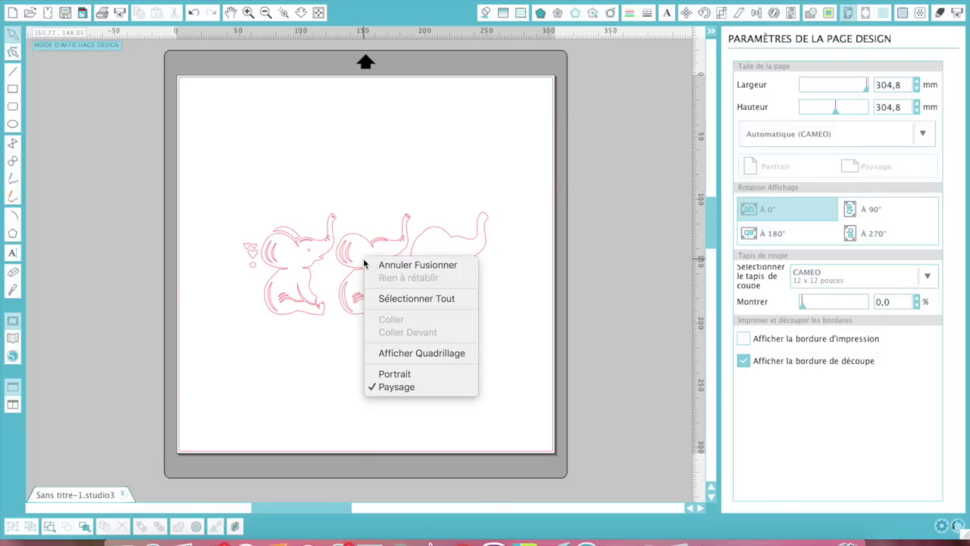
pyautogui.click(343, 240)
pyautogui.click(343, 240)
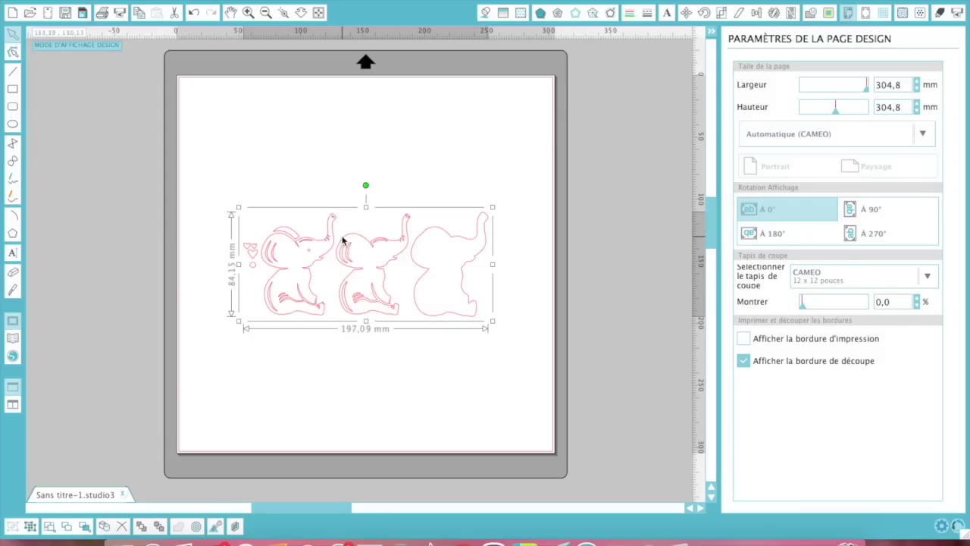
pyautogui.rightClick(342, 240)
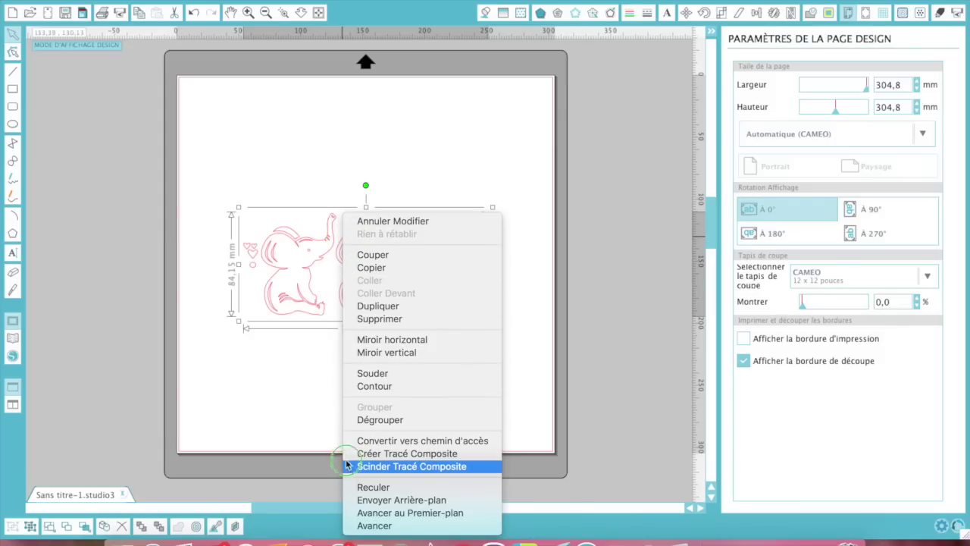
pyautogui.click(354, 424)
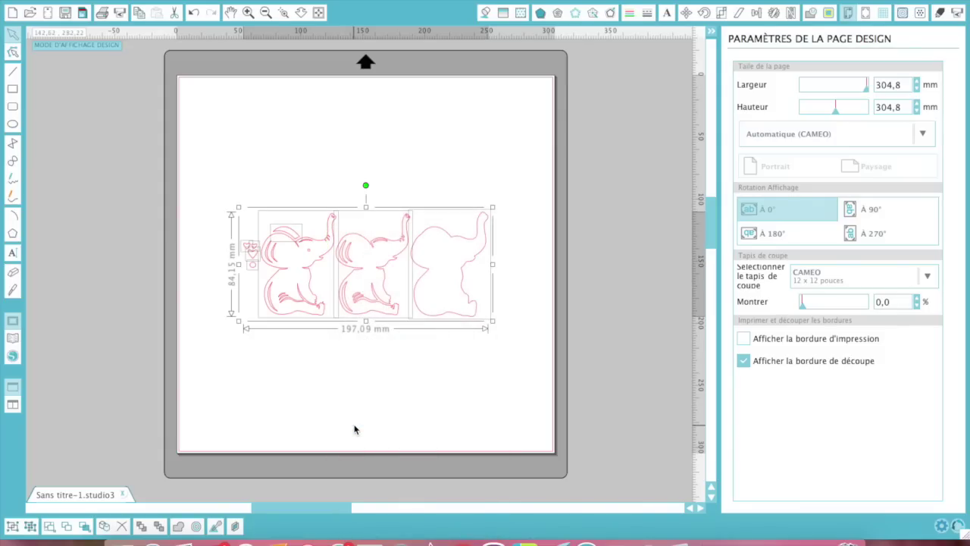
# Delete the middle elephant from the ungrouped design.
pyautogui.click(387, 366)
pyautogui.click(368, 241)
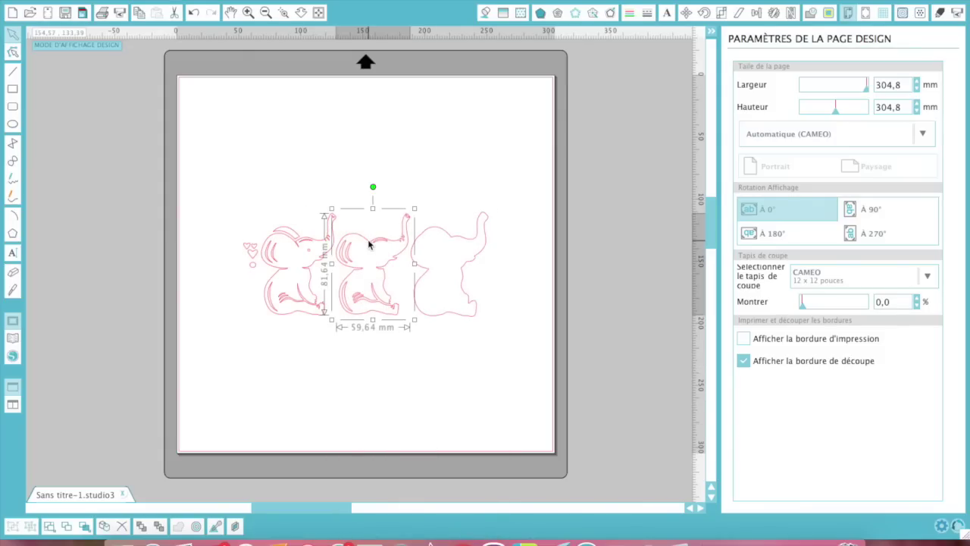
pyautogui.press('Delete')
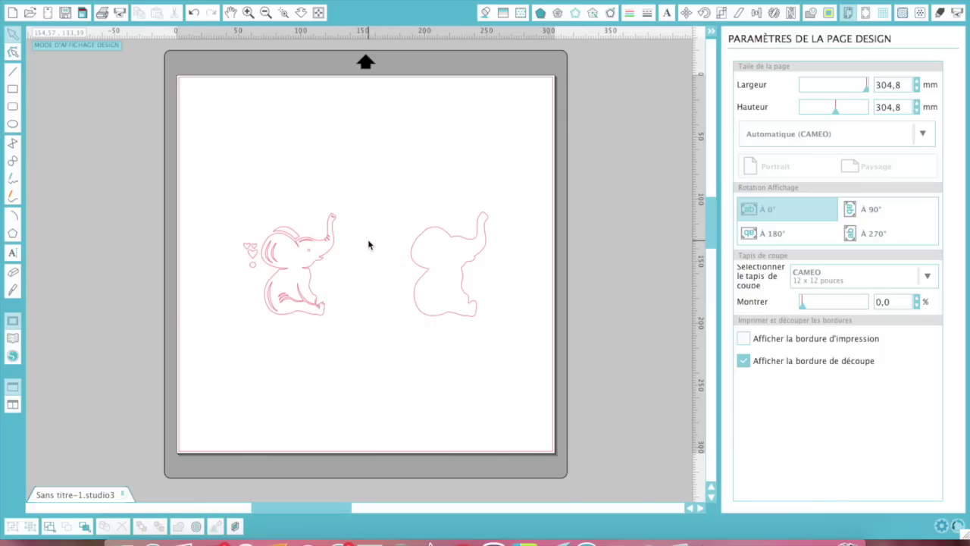
# Move the hearts and circle off the page to its left and enlarge them together to about 28 × 49 mm.
pyautogui.click(302, 259)
pyautogui.moveTo(231, 232); pyautogui.dragTo(255, 288)
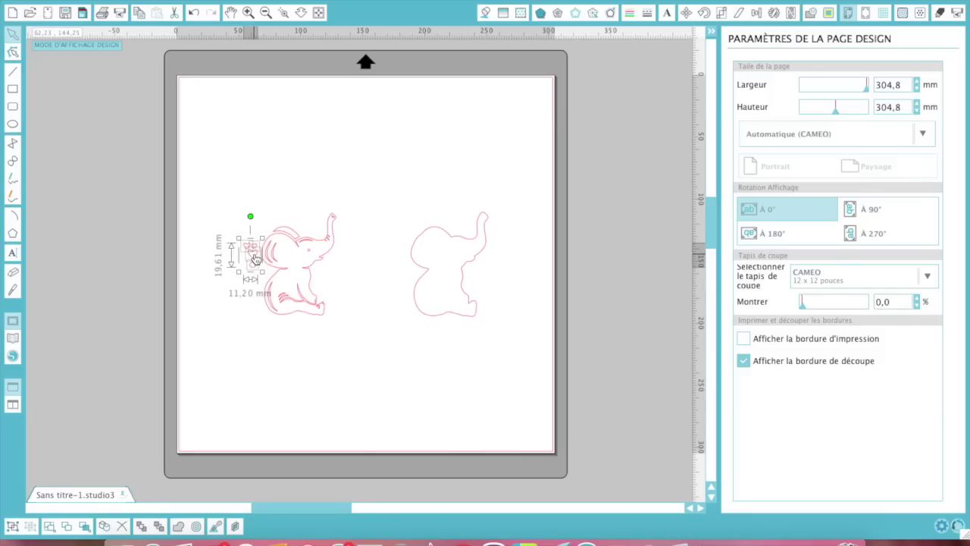
pyautogui.moveTo(255, 258); pyautogui.dragTo(96, 147)
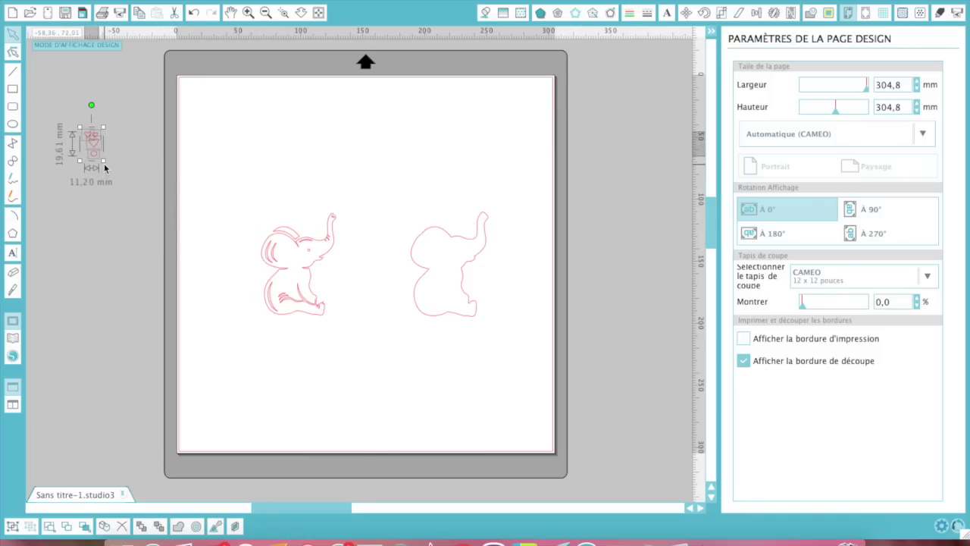
pyautogui.moveTo(104, 162); pyautogui.dragTo(92, 219)
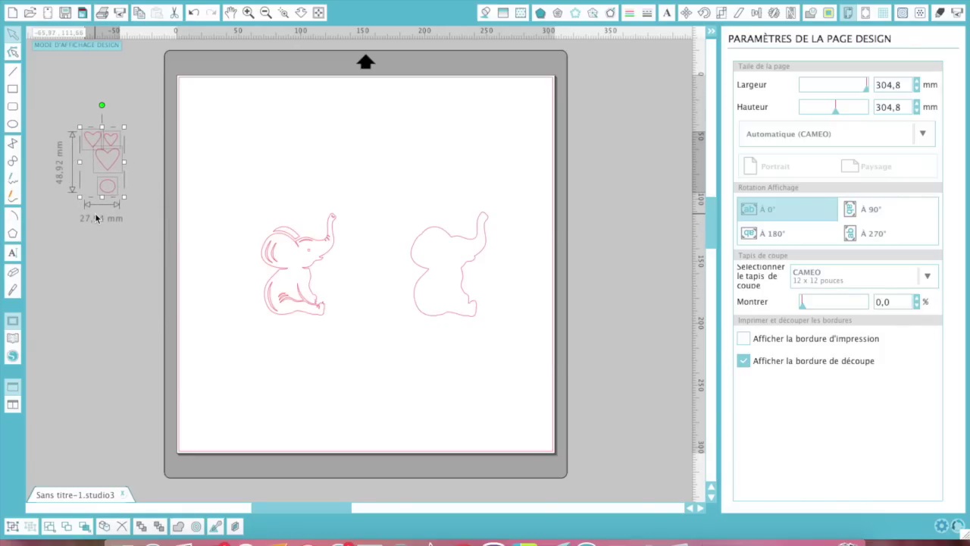
# Group the detailed elephant with its separate ear piece and fill all of it with light grey.
pyautogui.click(302, 289)
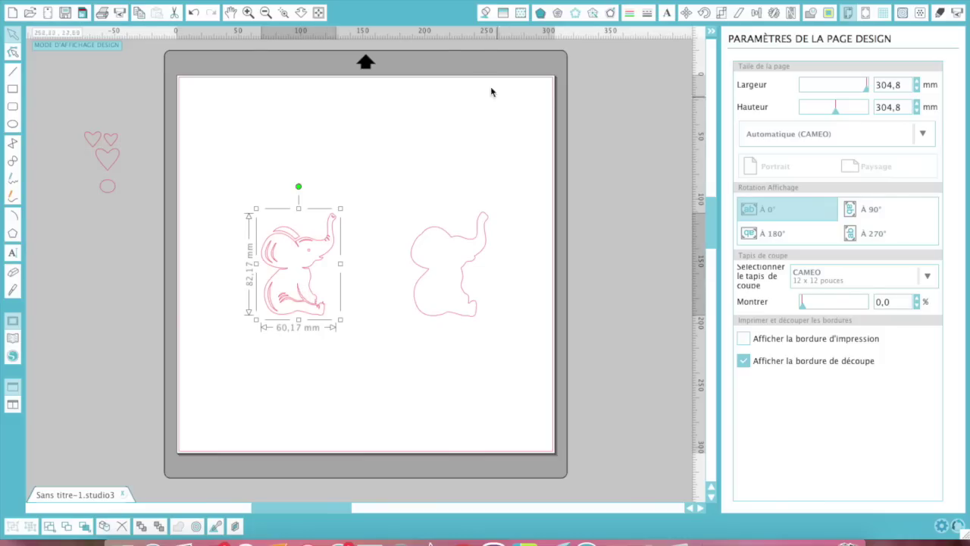
pyautogui.click(486, 14)
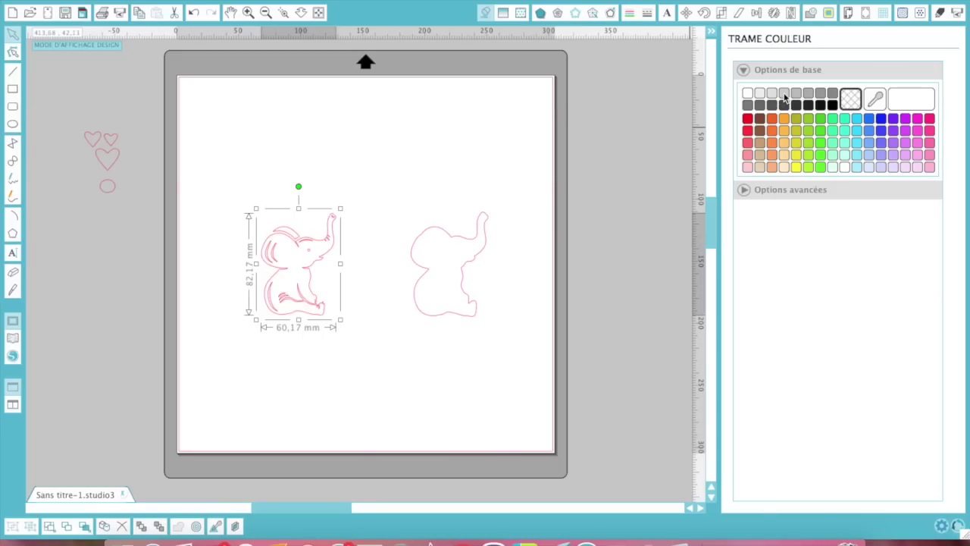
pyautogui.click(784, 93)
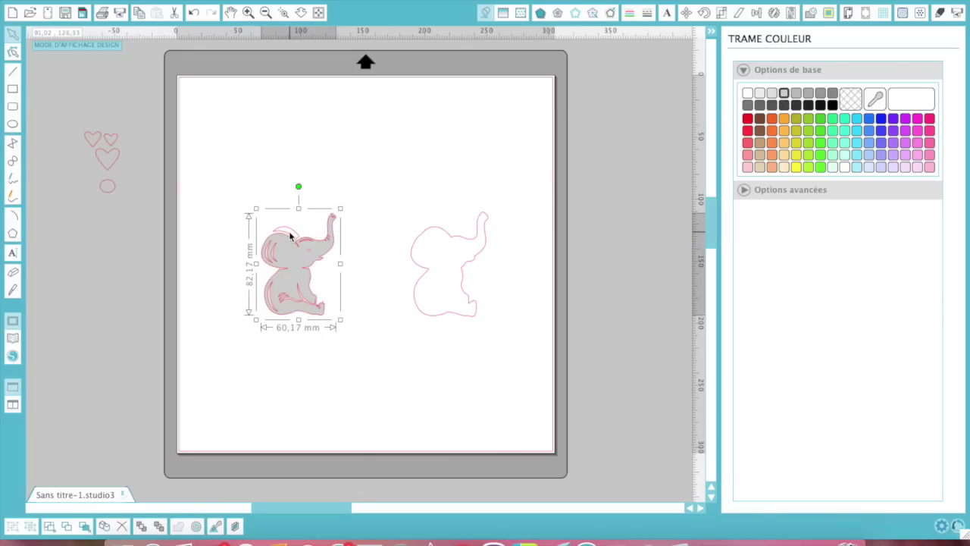
pyautogui.moveTo(238, 190); pyautogui.dragTo(342, 346)
pyautogui.rightClick(331, 270)
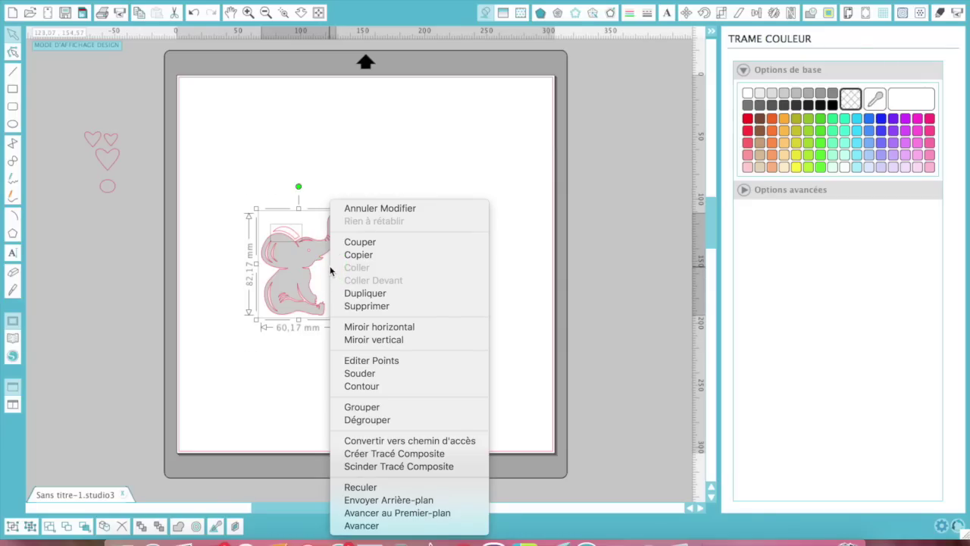
pyautogui.click(336, 407)
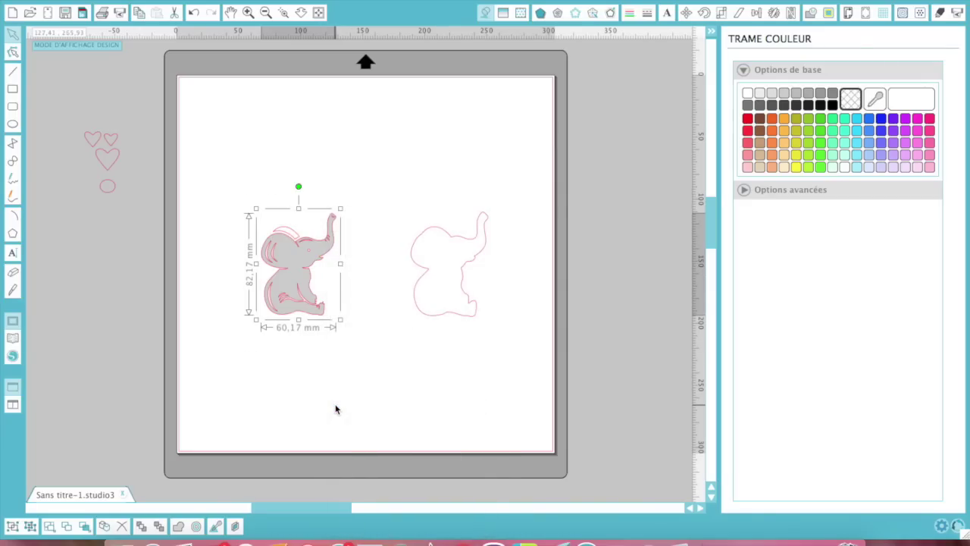
pyautogui.click(784, 93)
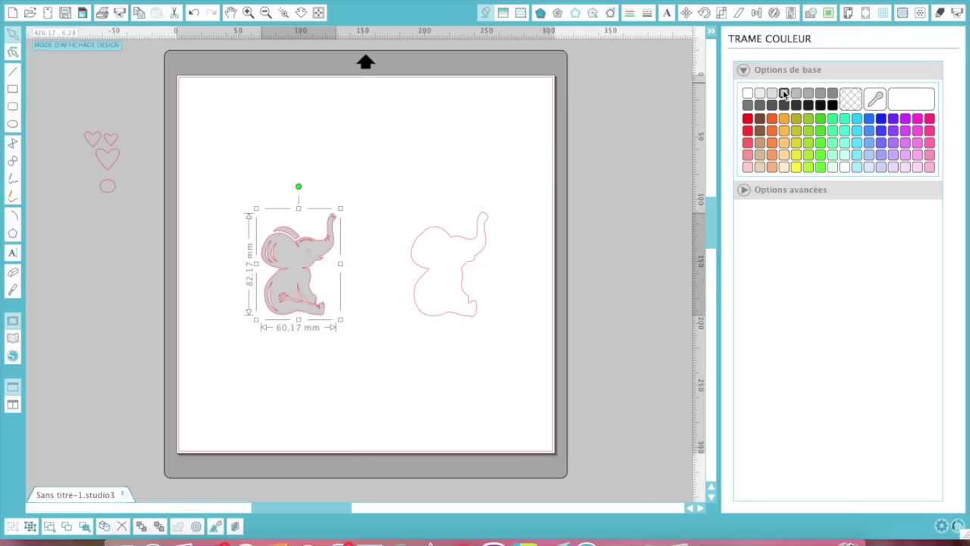
# Fill the plain elephant silhouette with dark grey.
pyautogui.click(464, 319)
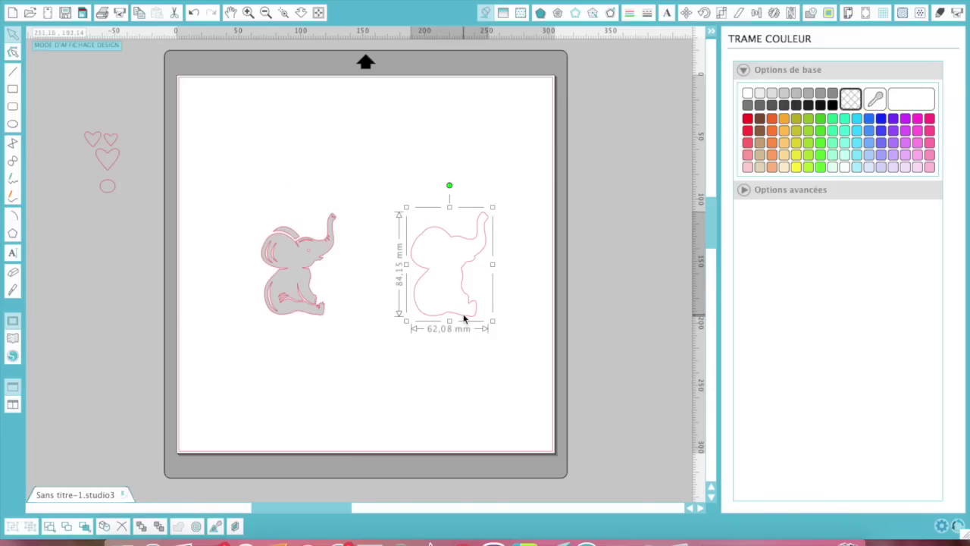
pyautogui.click(832, 94)
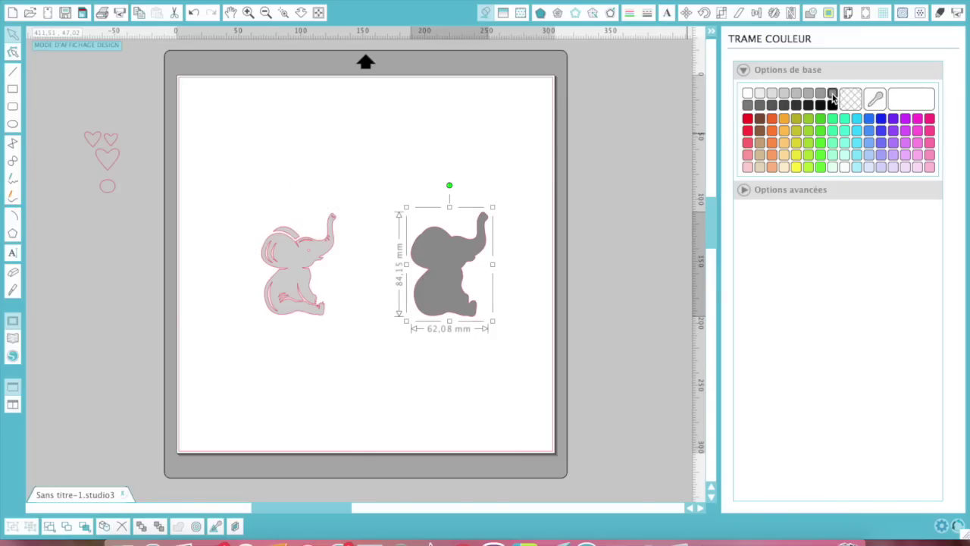
# Overlay the light grey detailed elephant on the dark silhouette to preview the layering, and move it away again.
pyautogui.moveTo(295, 263); pyautogui.dragTo(446, 263)
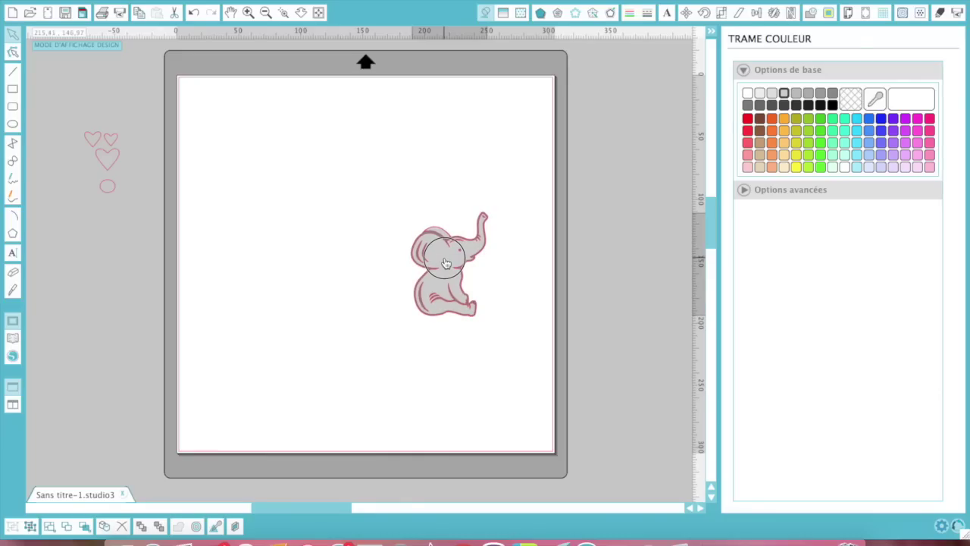
pyautogui.moveTo(445, 263); pyautogui.dragTo(307, 194)
pyautogui.click(307, 194)
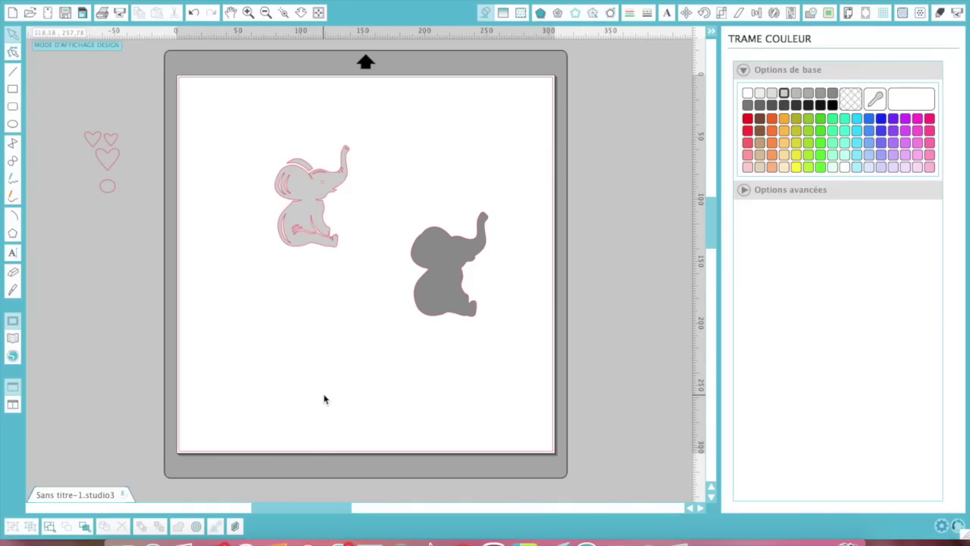
# Move the detailed elephant off the page below the hearts, and place the dark silhouette in the page's upper-left corner.
pyautogui.click(334, 189)
pyautogui.moveTo(333, 189); pyautogui.dragTo(114, 249)
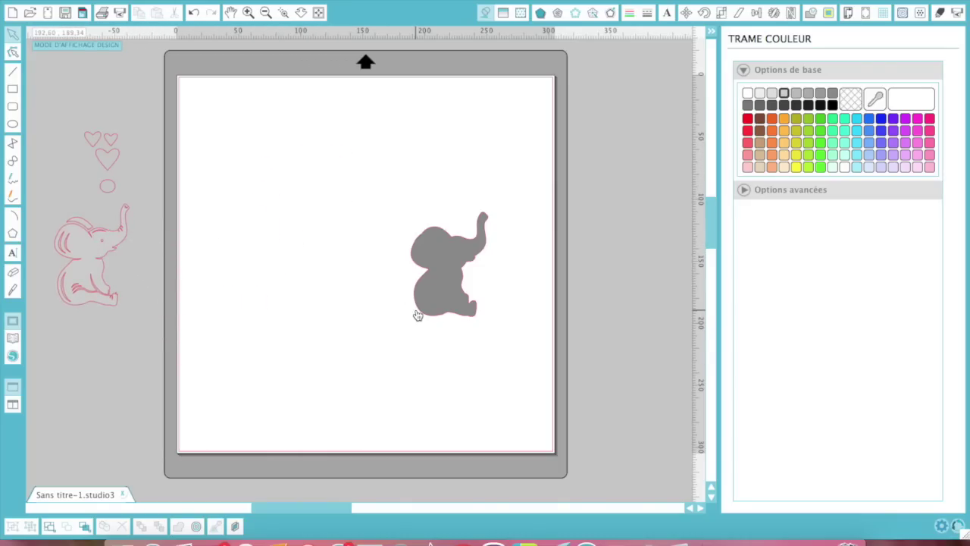
pyautogui.click(426, 249)
pyautogui.moveTo(426, 249); pyautogui.dragTo(201, 118)
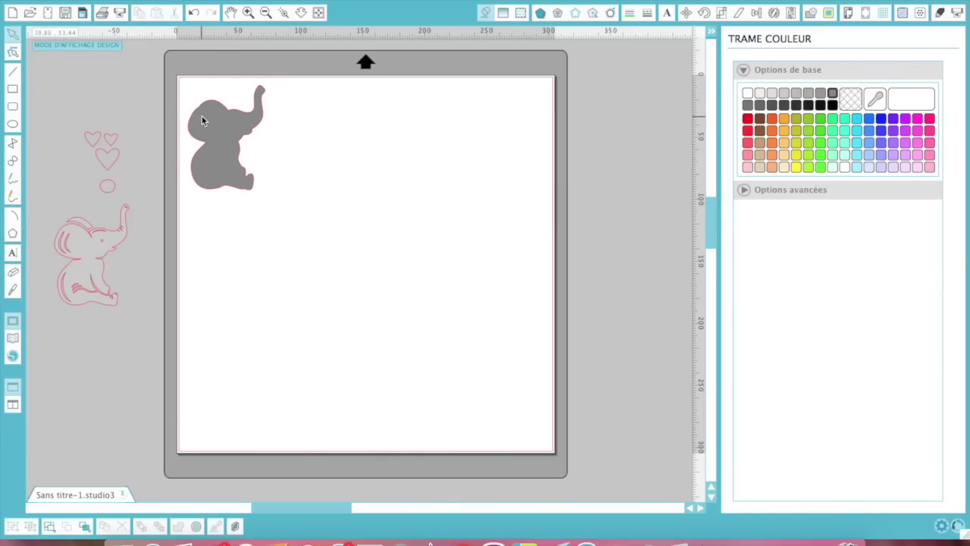
# Replicate the dark elephant silhouette as a row of three along the top of the page.
pyautogui.click(202, 120)
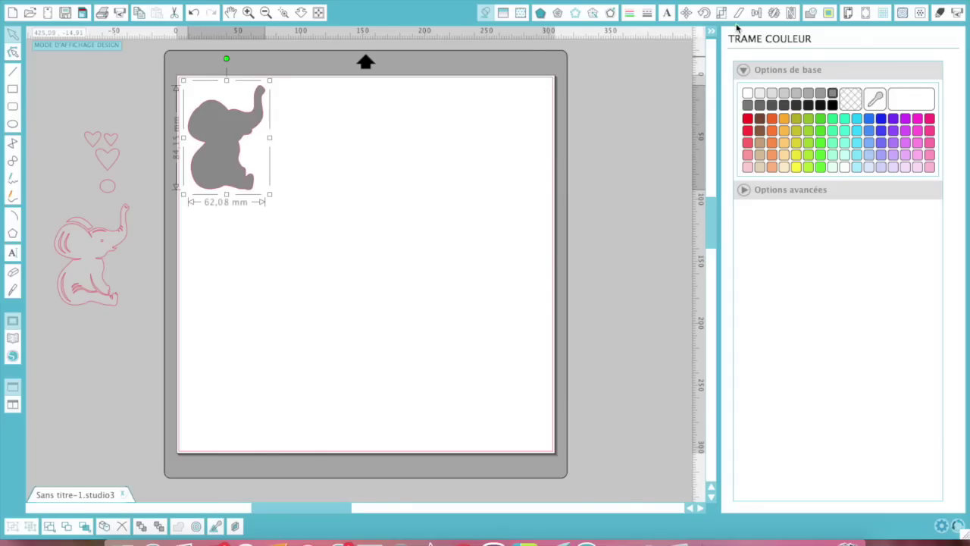
pyautogui.click(775, 15)
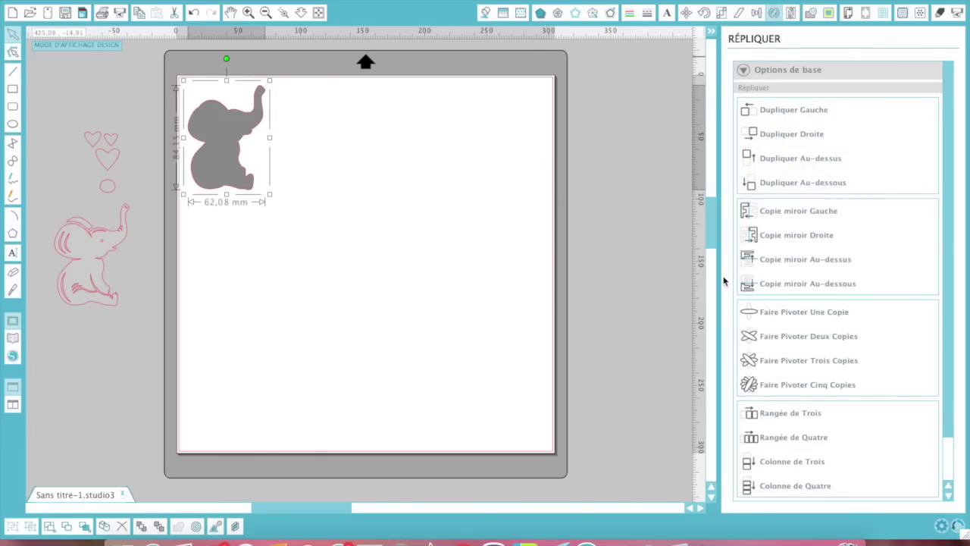
pyautogui.click(774, 412)
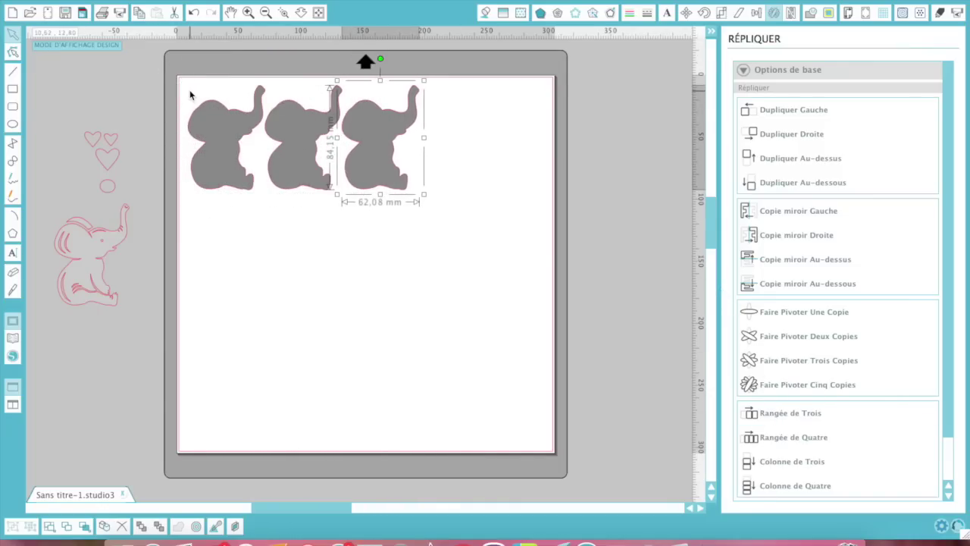
# Duplicate the row of three dark elephant silhouettes directly below to form a second row.
pyautogui.moveTo(191, 87); pyautogui.dragTo(414, 259)
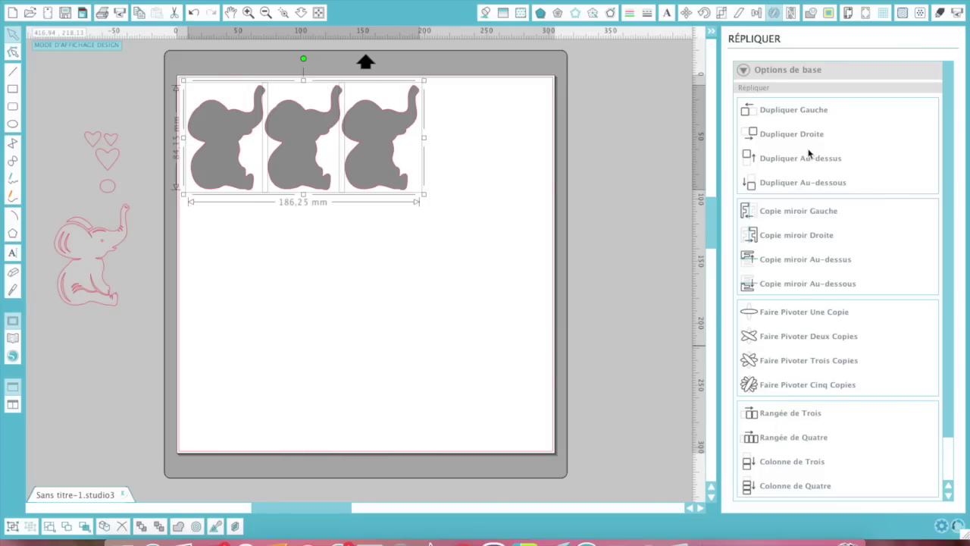
pyautogui.click(792, 186)
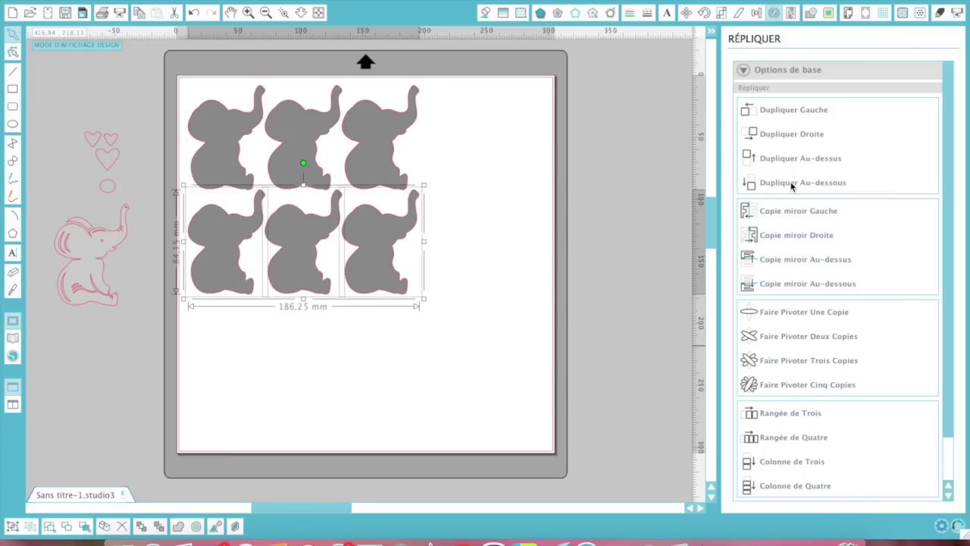
# Change the design page's size preset from Automatique (CAMEO) to Imprimante actuelle, and deselect the silhouettes.
pyautogui.click(848, 13)
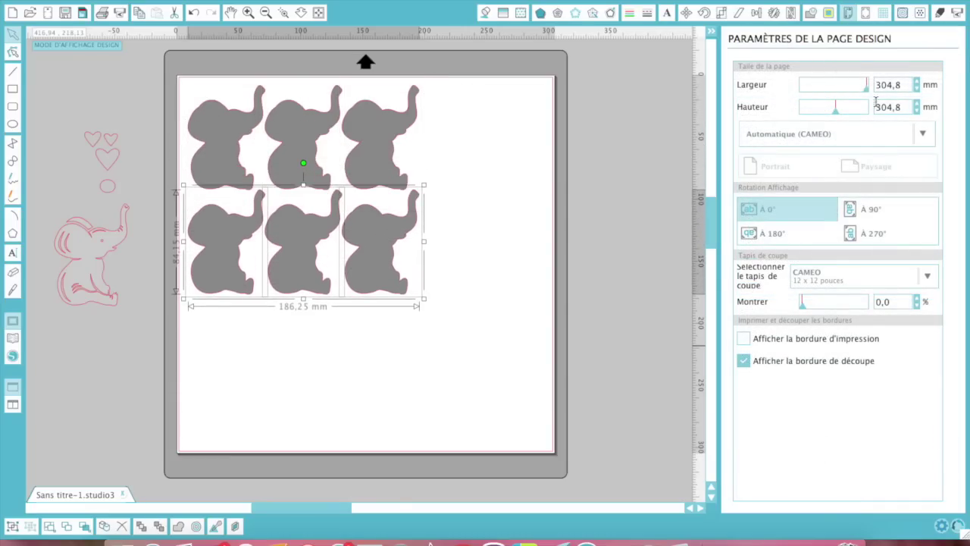
pyautogui.click(925, 143)
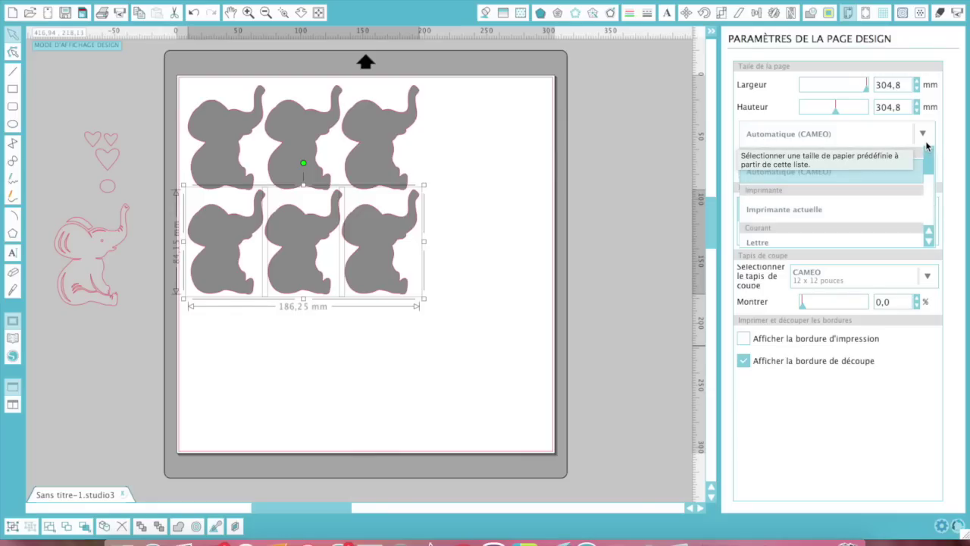
pyautogui.click(795, 212)
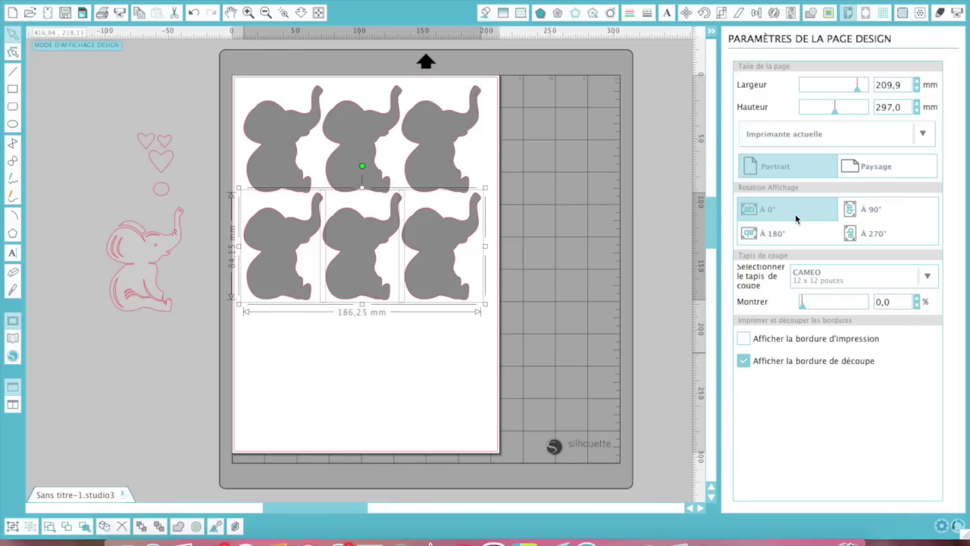
pyautogui.click(446, 399)
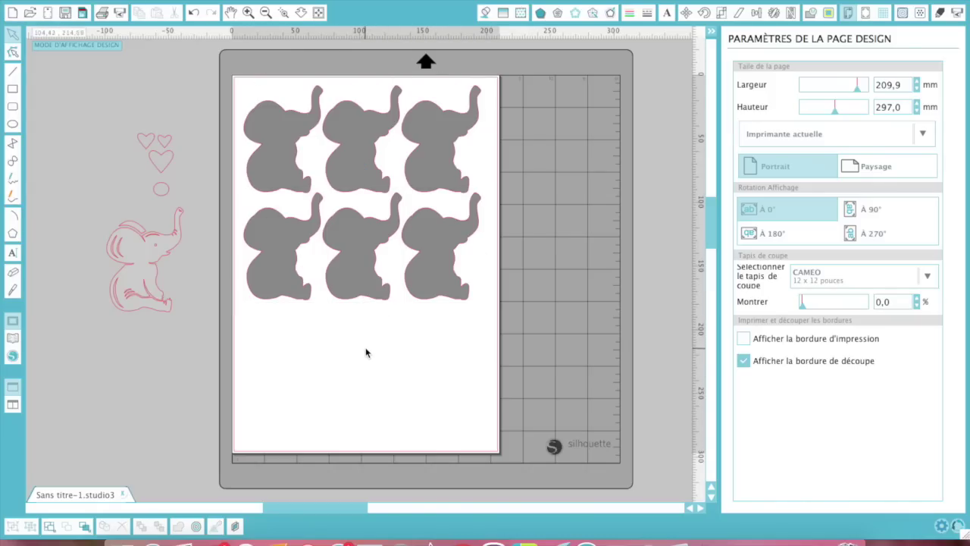
# Review the cut settings for the Papier cartonné texturé material, including blade, speed, thickness and double cut, and return to the design view.
pyautogui.click(939, 14)
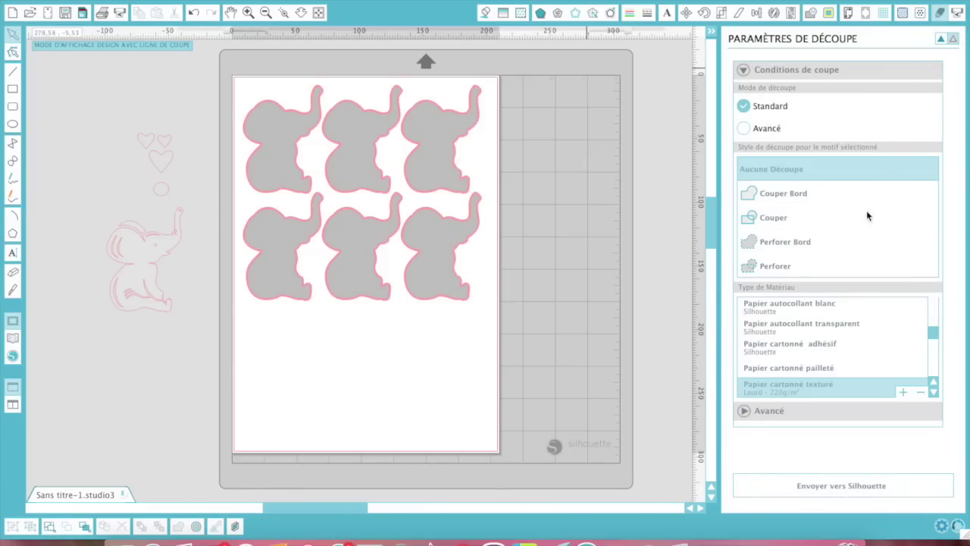
pyautogui.click(829, 392)
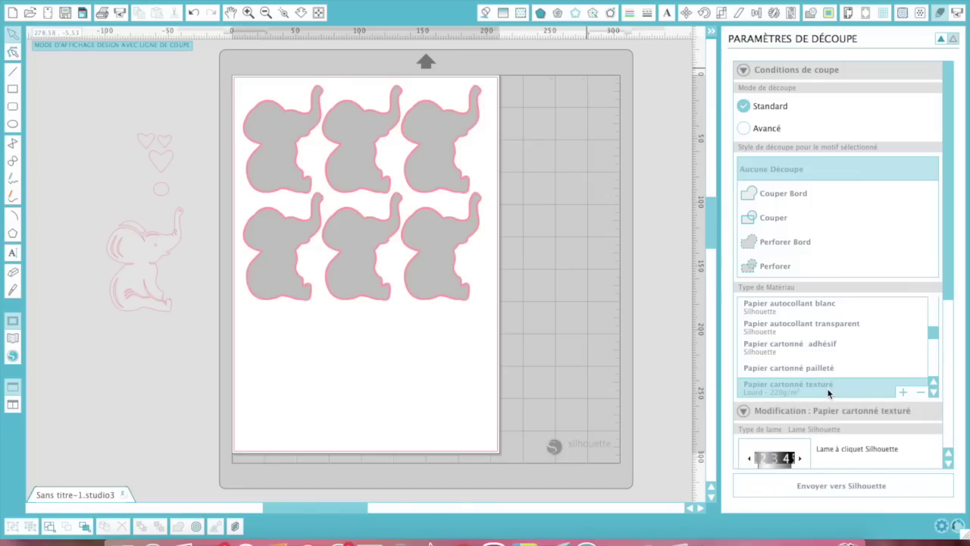
pyautogui.scroll(-2, 828, 392)
pyautogui.scroll(-3, 875, 448)
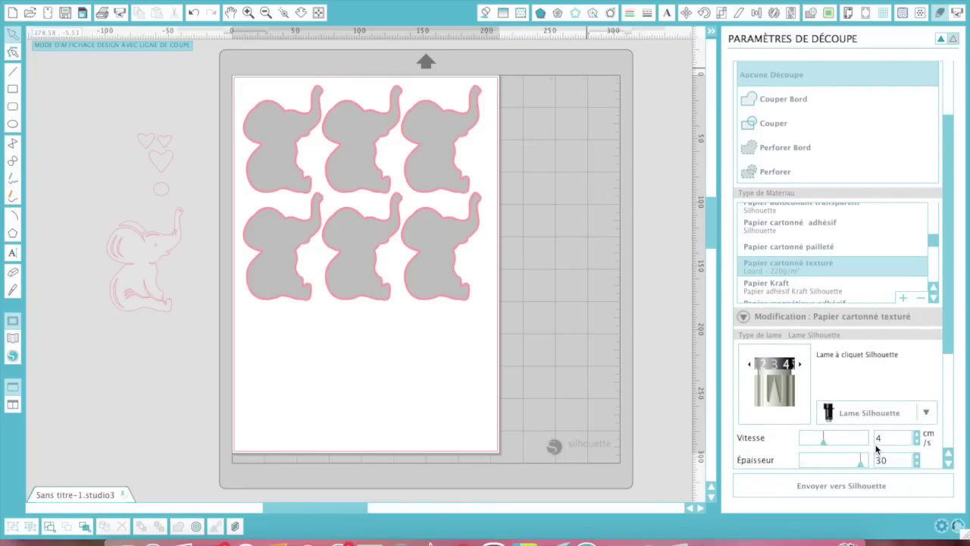
pyautogui.scroll(-3, 876, 449)
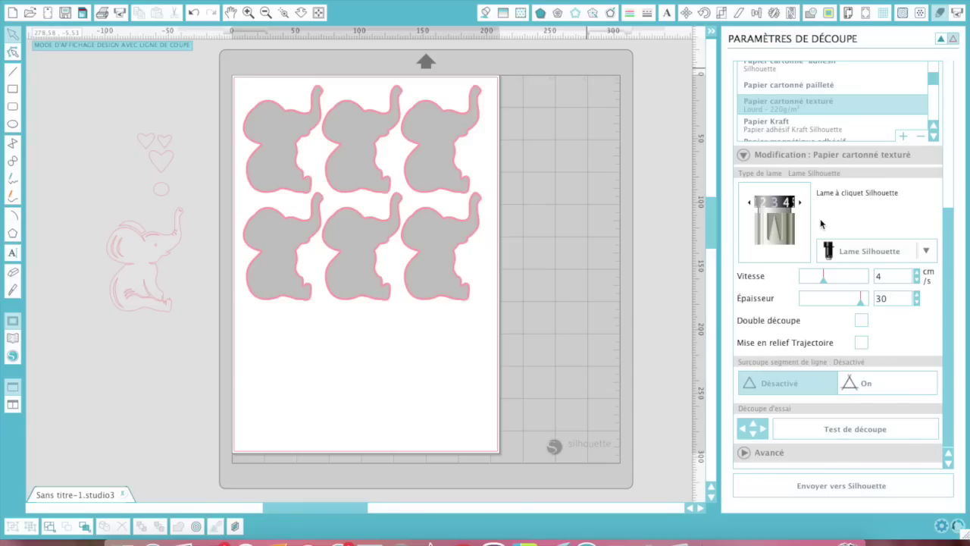
pyautogui.click(941, 42)
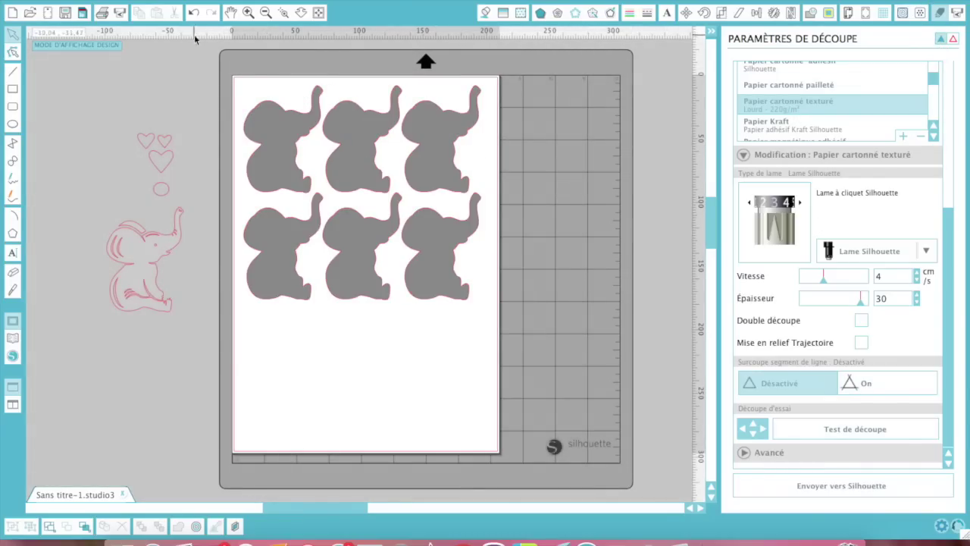
# Delete all six dark silhouettes and place the detailed elephant in the page's upper-left corner.
pyautogui.moveTo(245, 91); pyautogui.dragTo(488, 362)
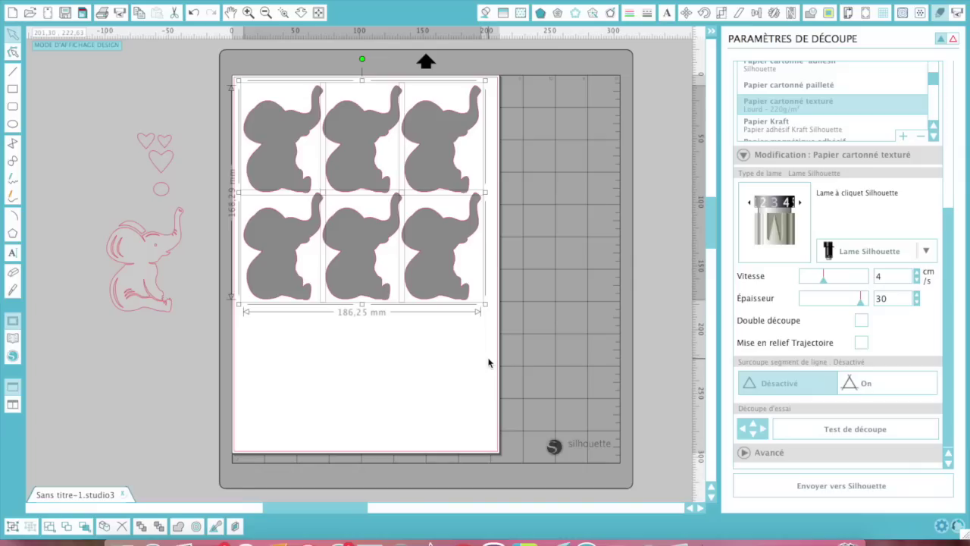
pyautogui.press('Delete')
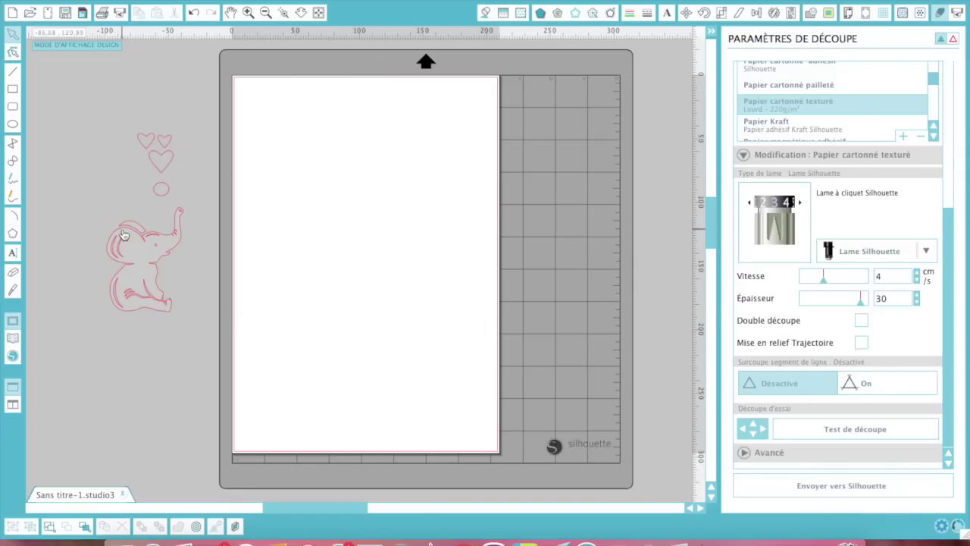
pyautogui.moveTo(124, 234); pyautogui.dragTo(266, 132)
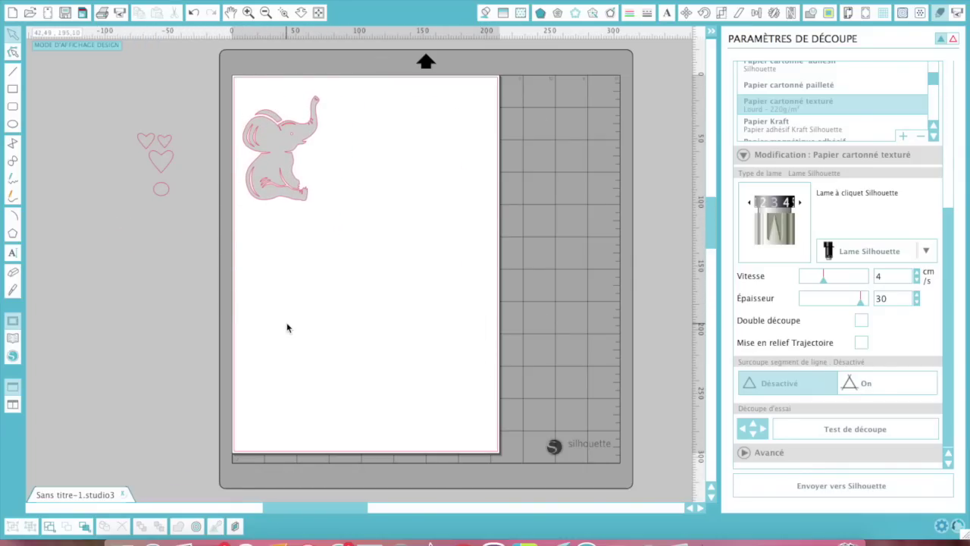